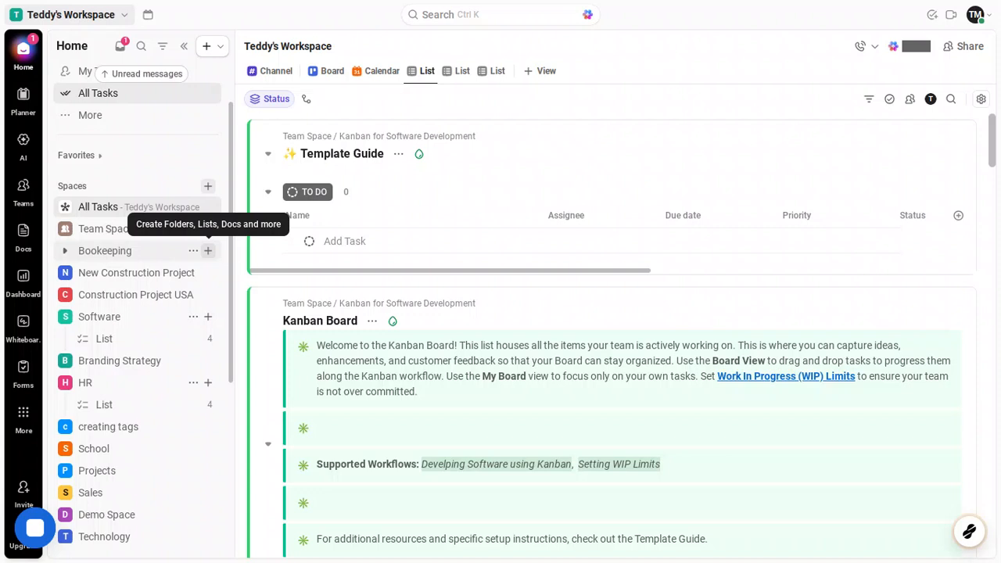
Create a form in the Bookeeping space from the Order Form template.
left_click(208, 251)
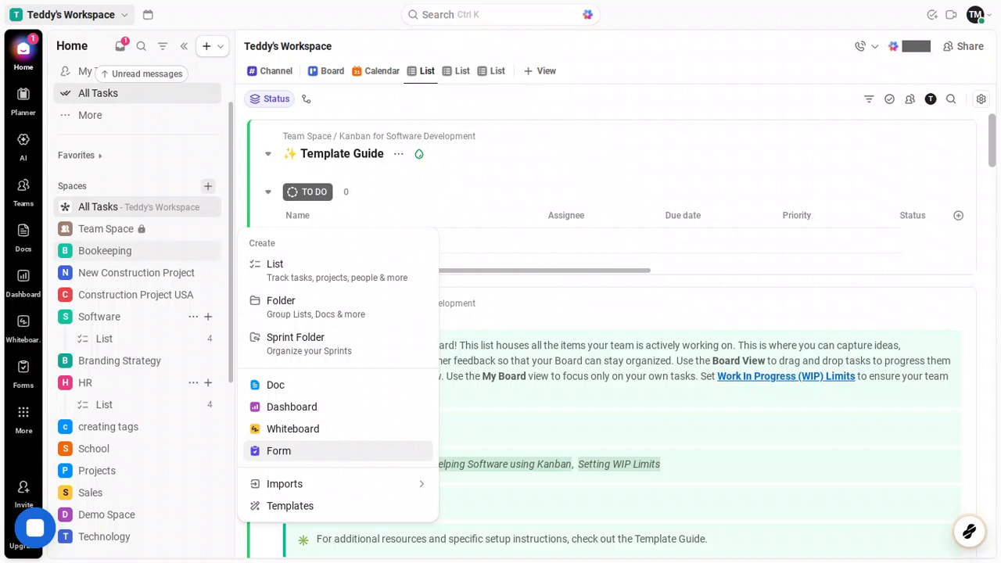
left_click(323, 456)
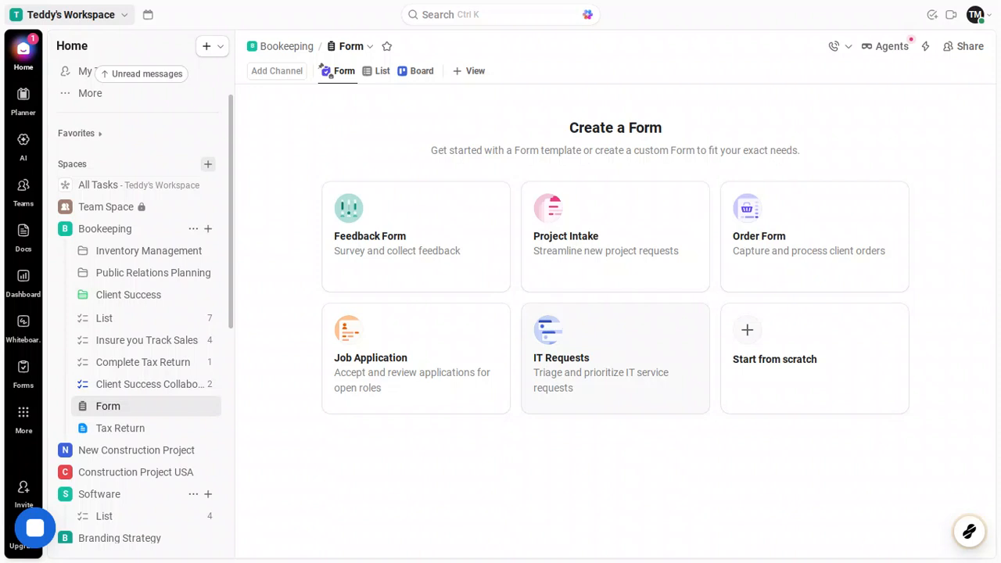
left_click(744, 280)
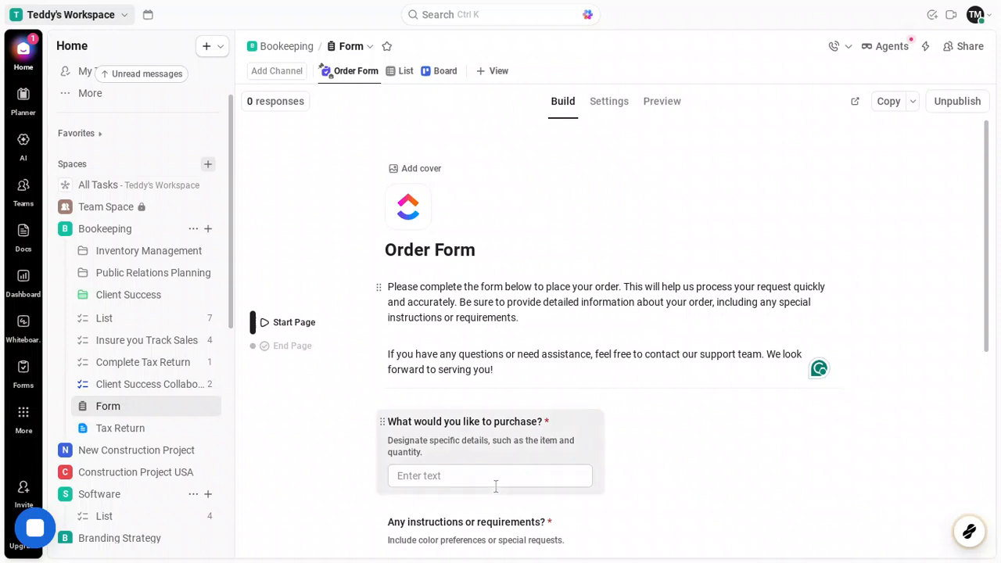
Review the Order Form's intro text and questions in the builder, opening the "What would you like to purchase?" question for editing.
scroll(496, 487, "down", 1)
scroll(496, 487, "up", 1)
scroll(496, 487, "down", 3)
scroll(496, 486, "down", 5)
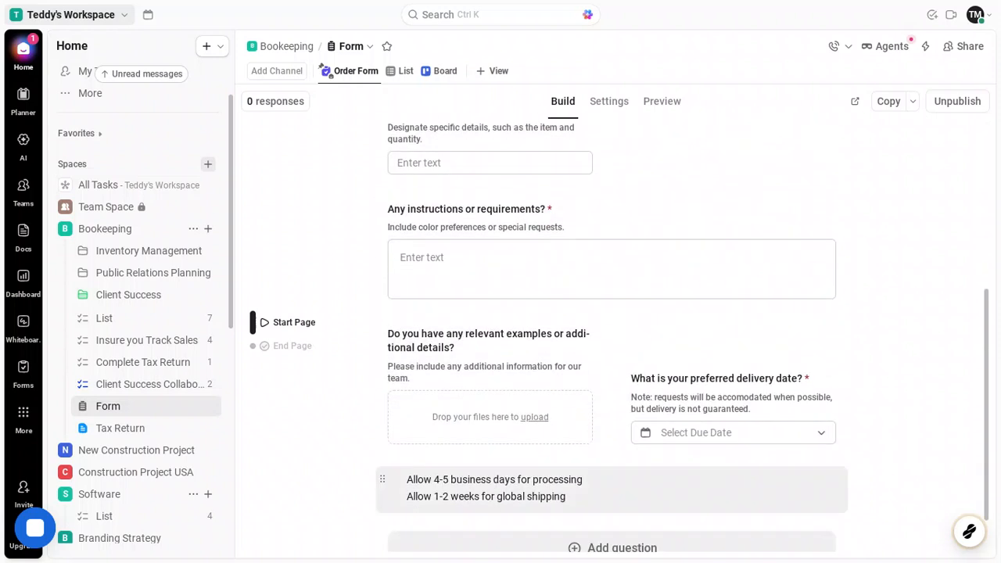
scroll(496, 487, "up", 1)
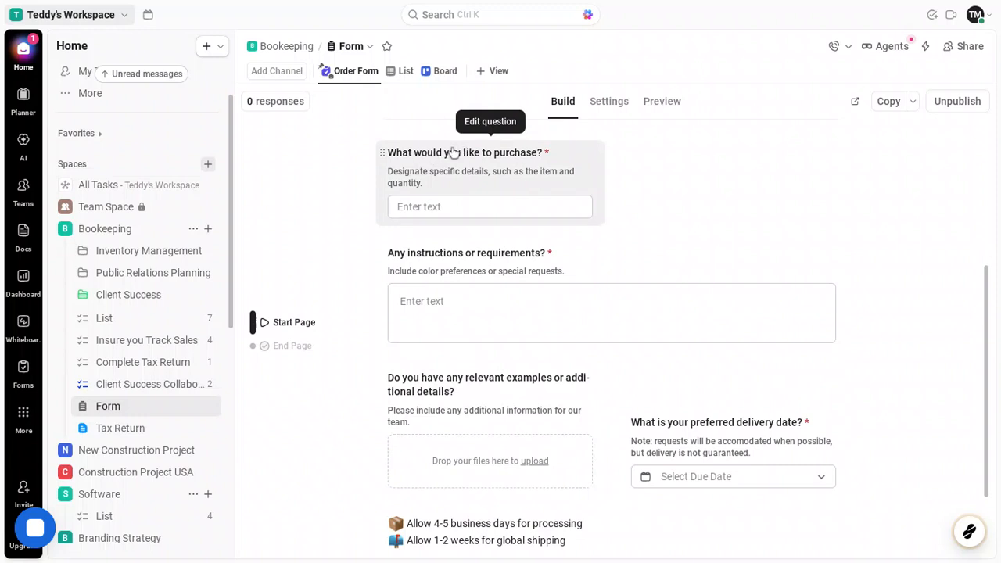
left_click(440, 209)
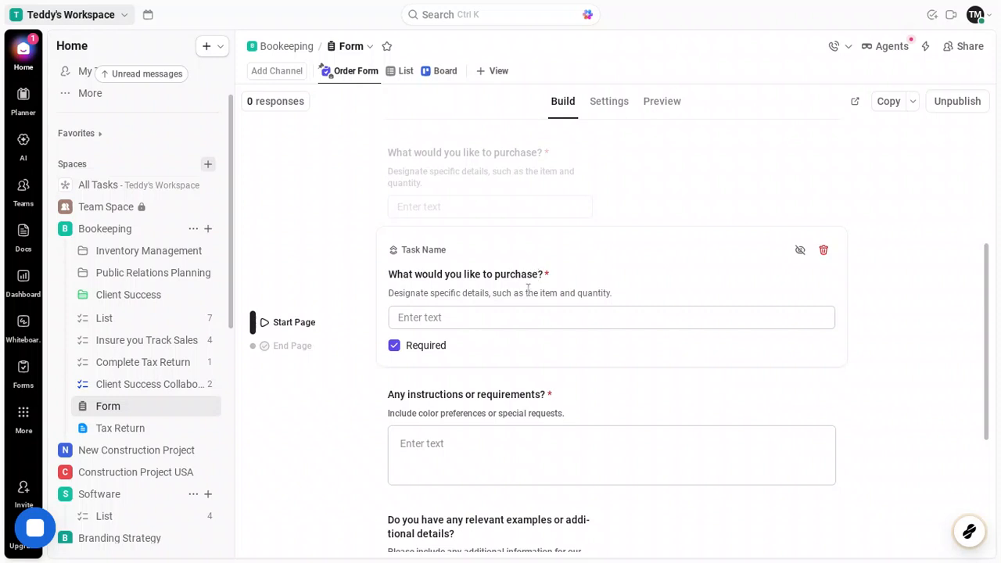
scroll(527, 290, "down", 2)
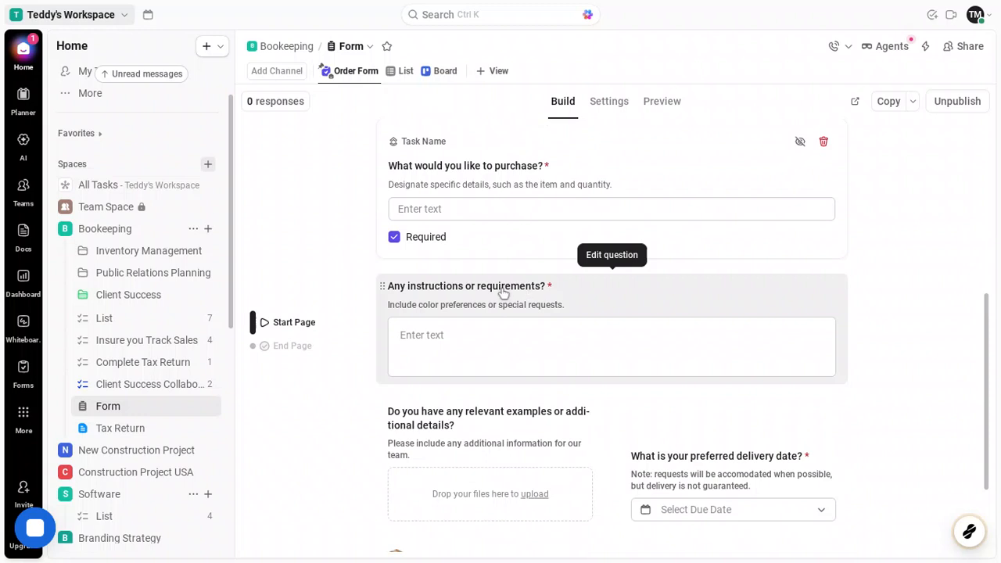
scroll(516, 291, "down", 2)
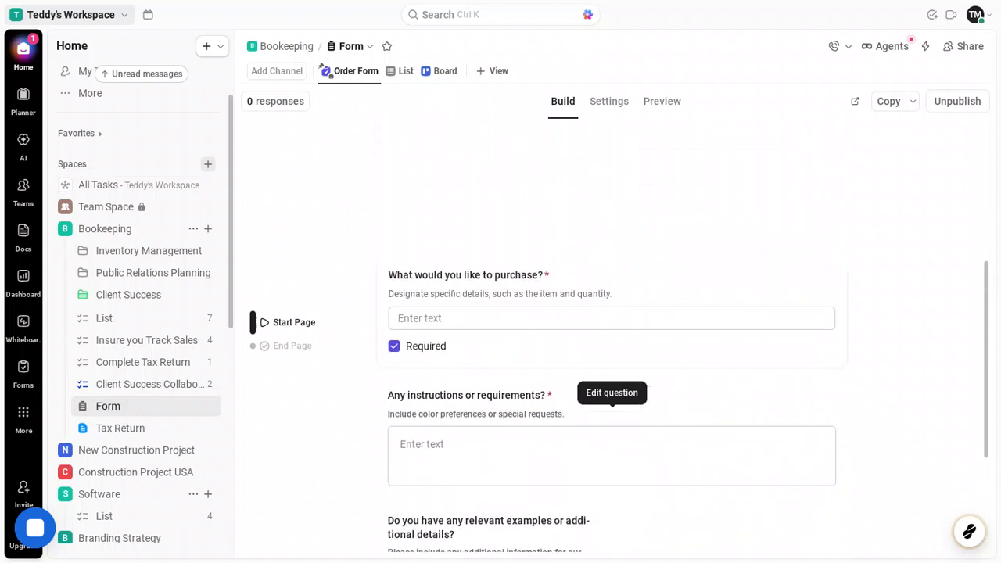
scroll(610, 344, "up", 3)
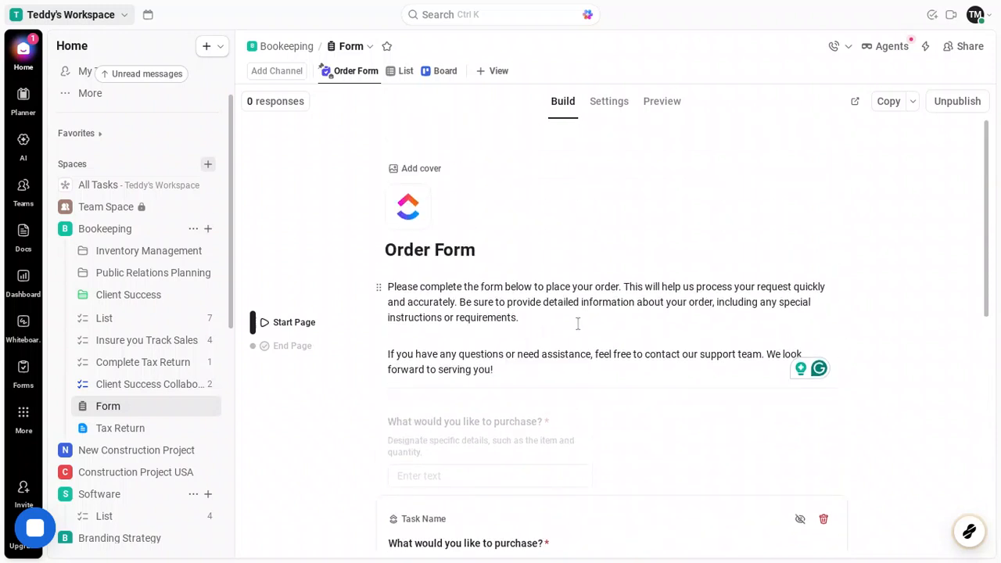
Try to set an assignee for submitted tasks in the form settings, and examine the submission, layout and color options.
left_click(609, 101)
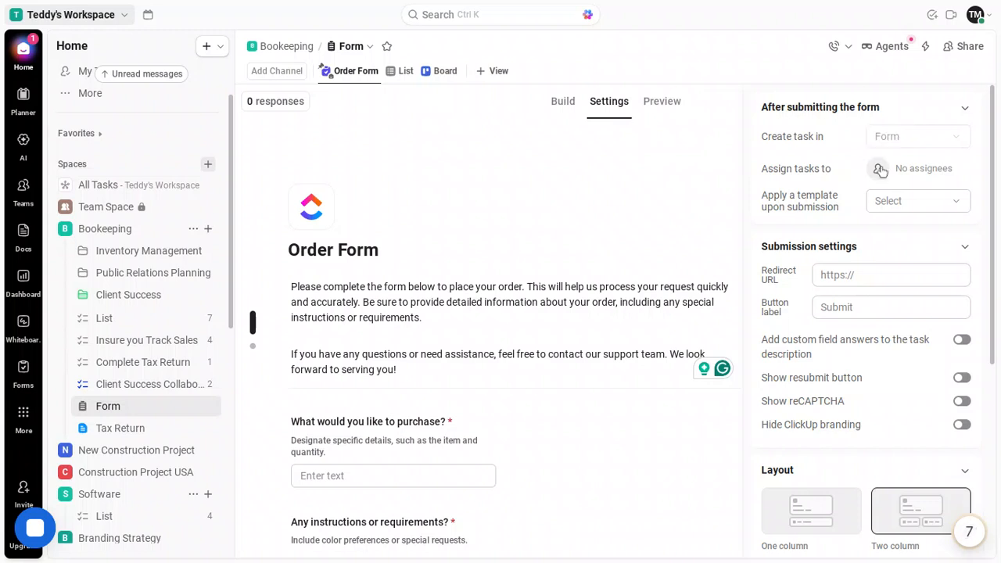
left_click(880, 170)
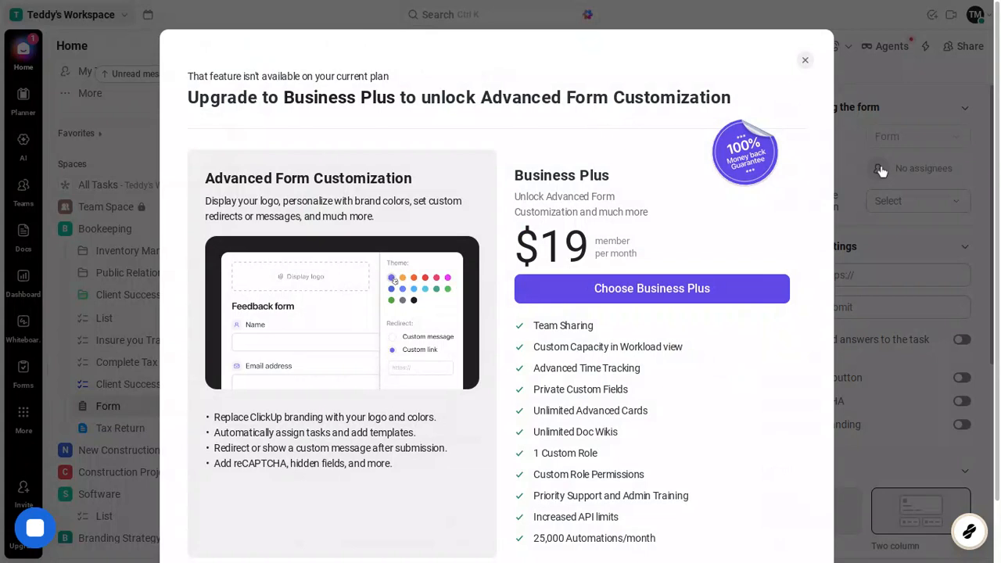
left_click(806, 61)
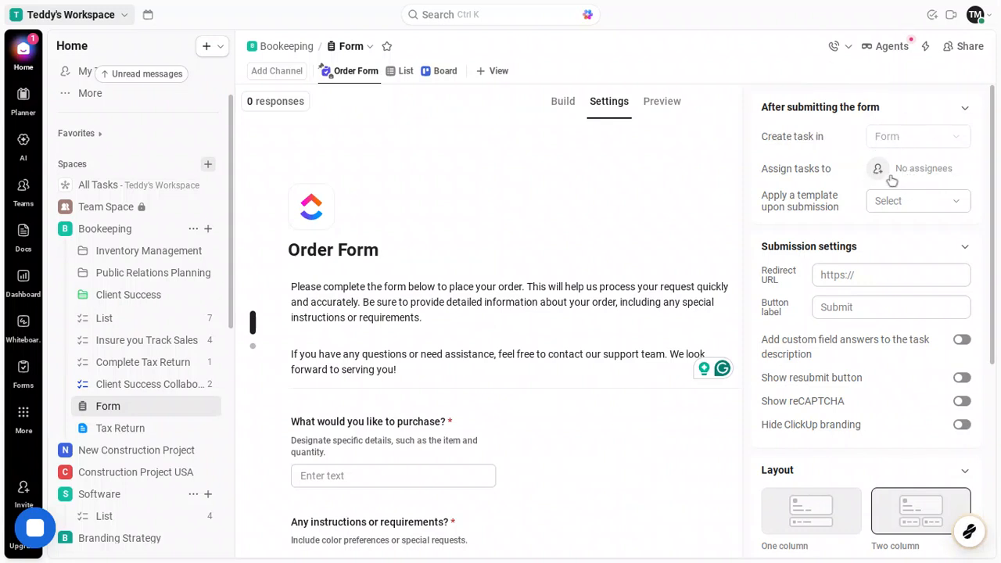
scroll(892, 180, "down", 2)
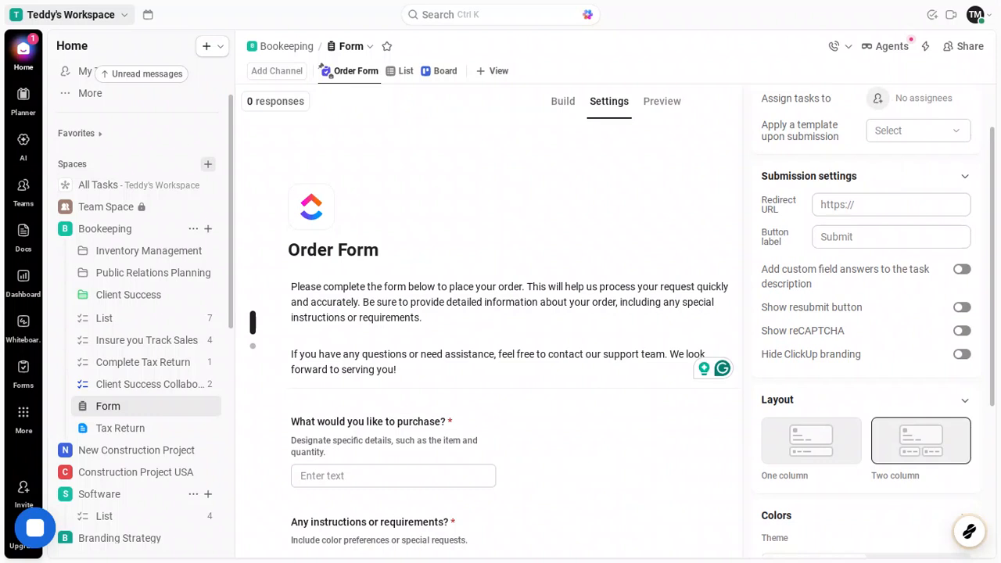
scroll(876, 321, "down", 3)
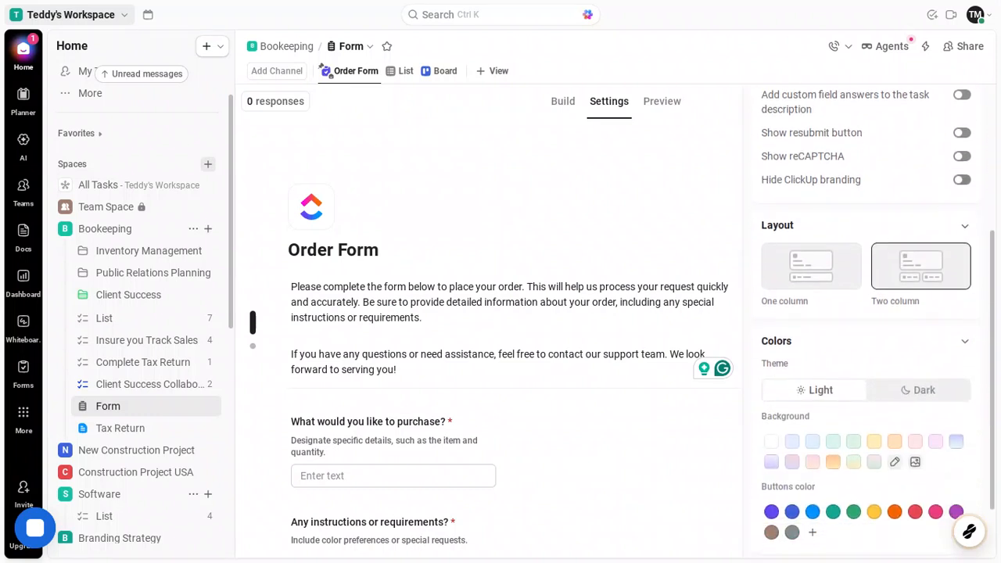
scroll(876, 320, "down", 2)
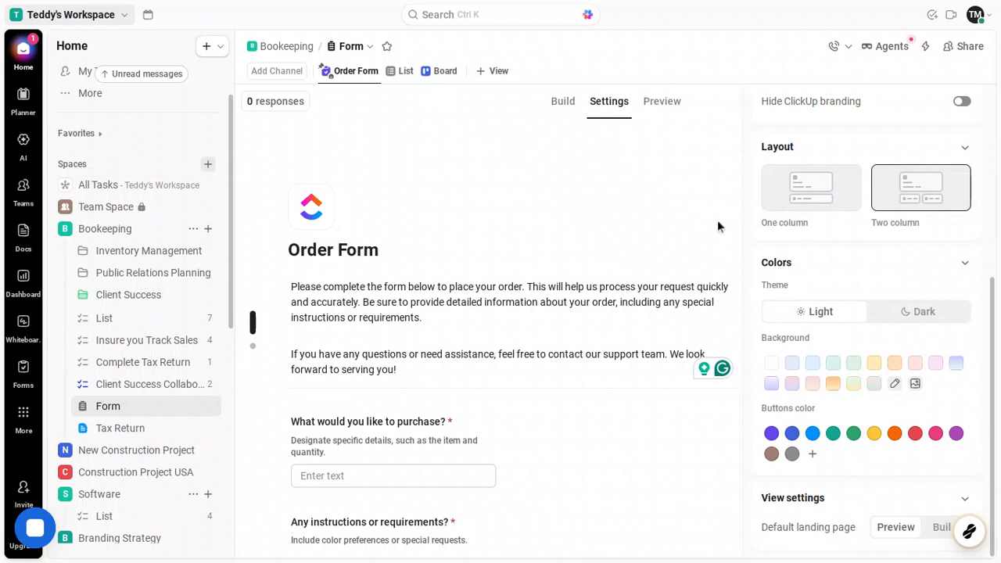
Preview the Order Form down to its end and try to submit it without answers.
left_click(669, 105)
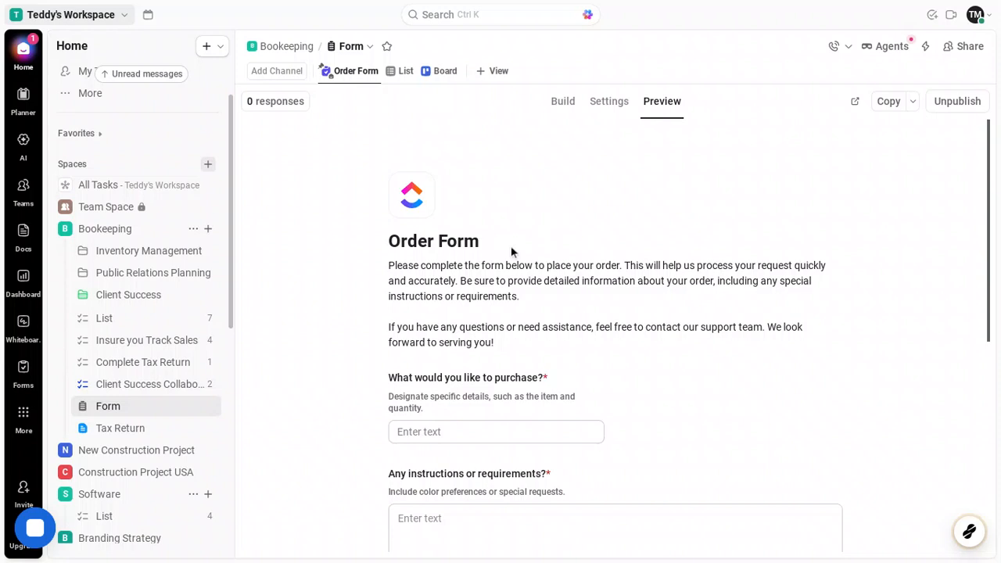
scroll(511, 245, "down", 3)
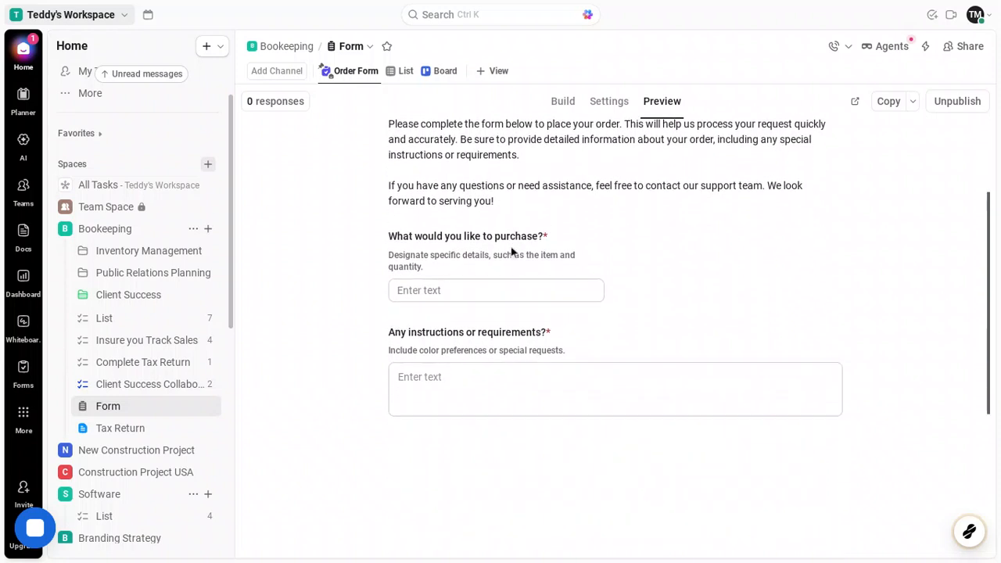
scroll(615, 321, "down", 1)
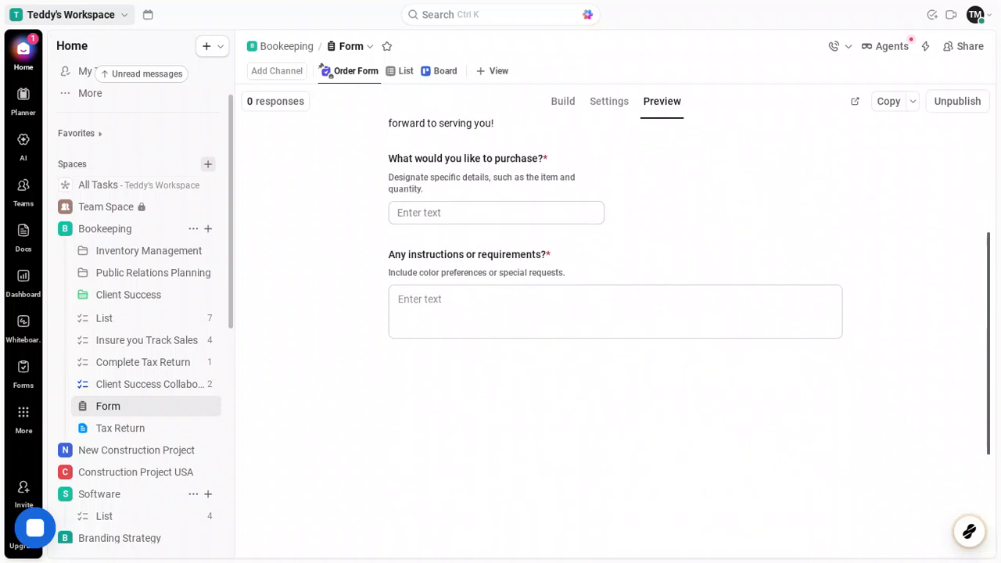
scroll(615, 333, "down", 2)
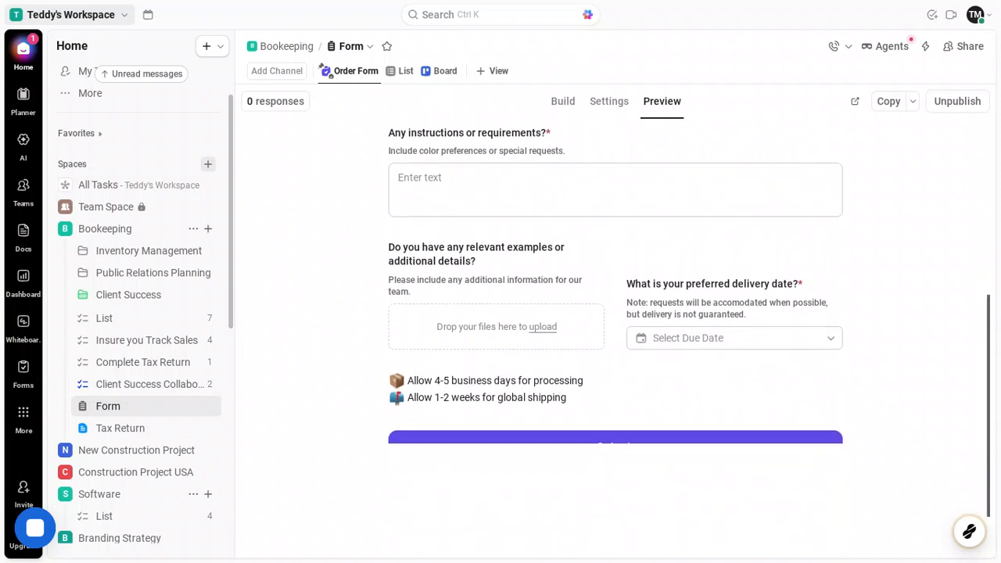
scroll(615, 333, "down", 1)
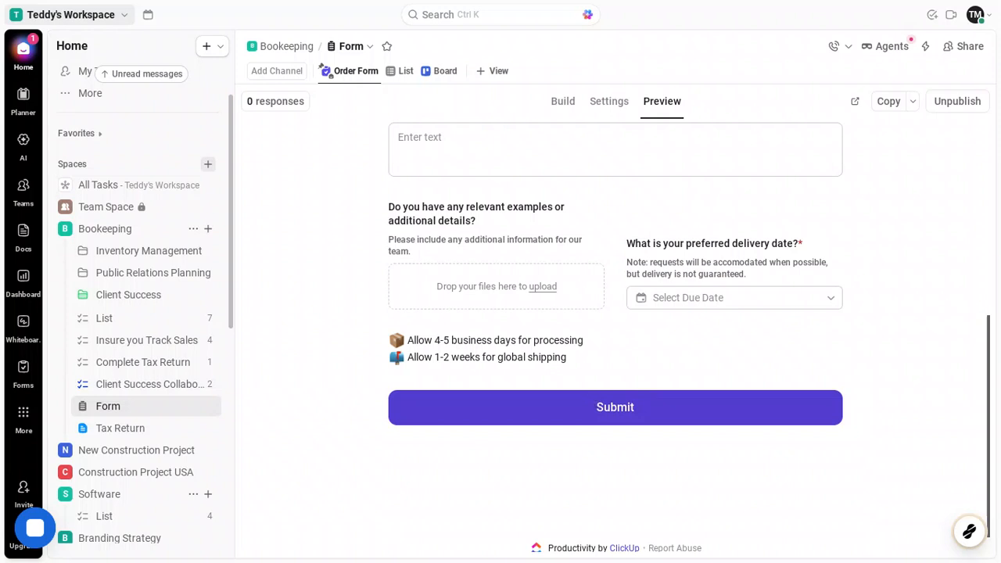
left_click(593, 400)
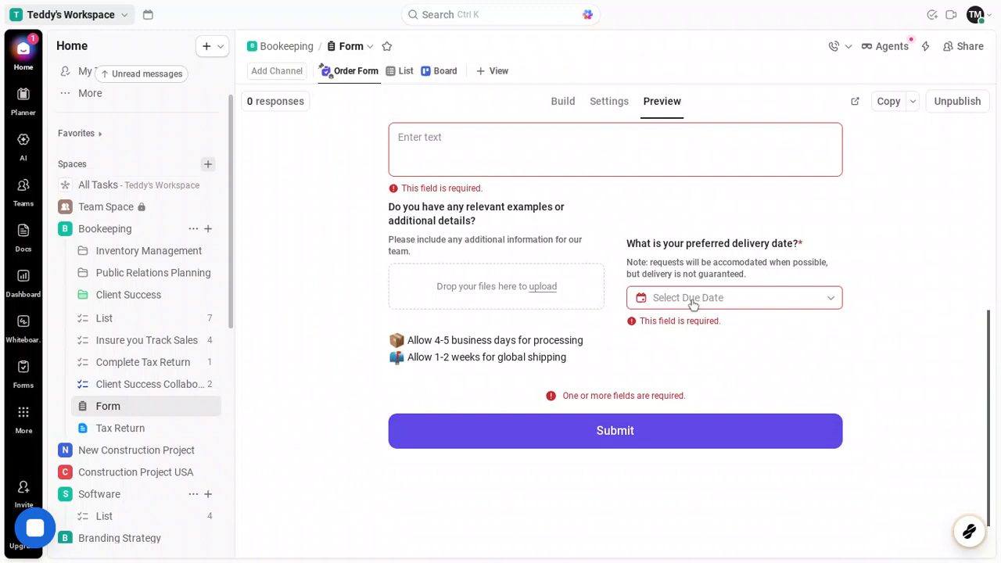
Set the preferred delivery date to Feb 10, 2026 and answer the purchase question with "New Stock".
left_click(691, 300)
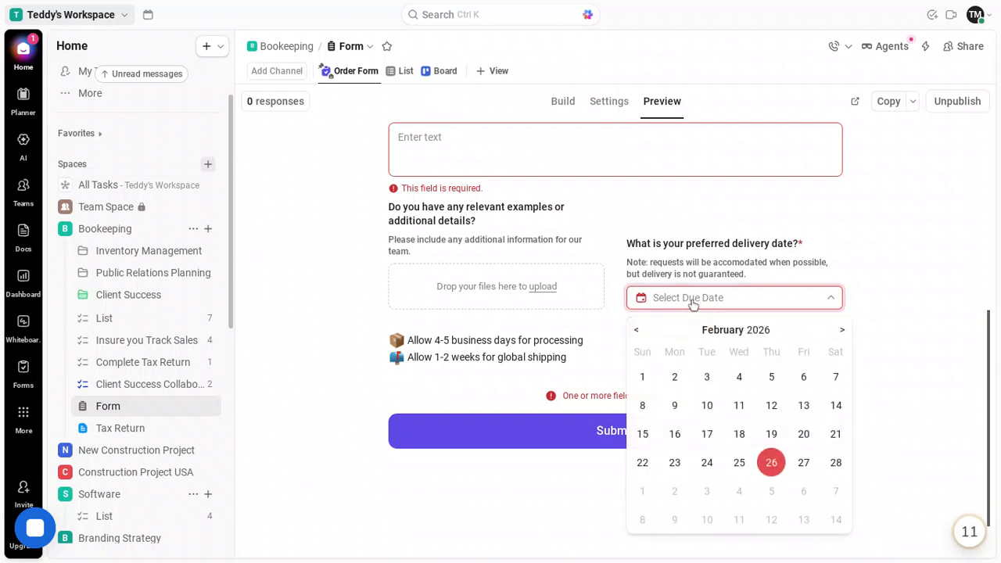
left_click(713, 407)
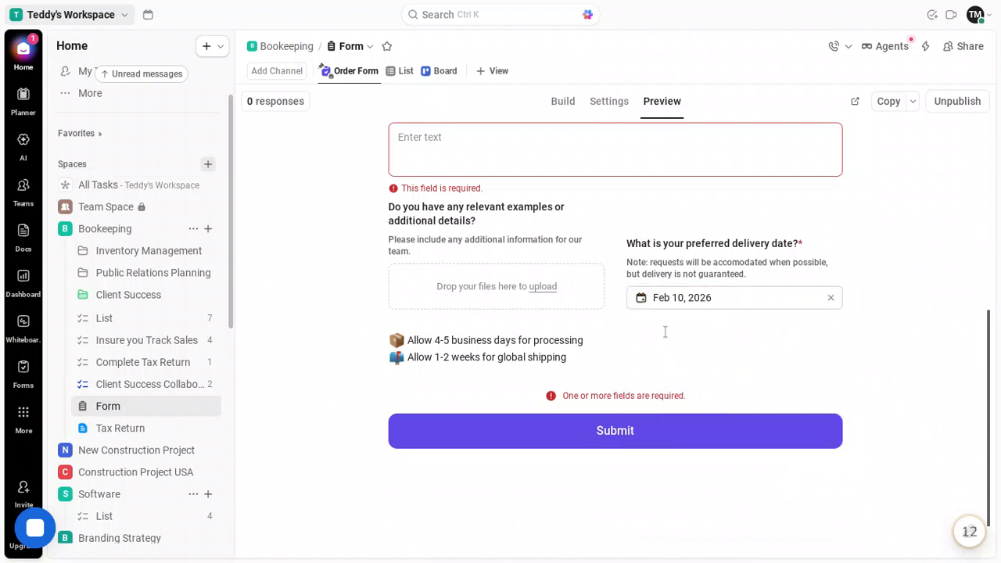
scroll(551, 265, "up", 3)
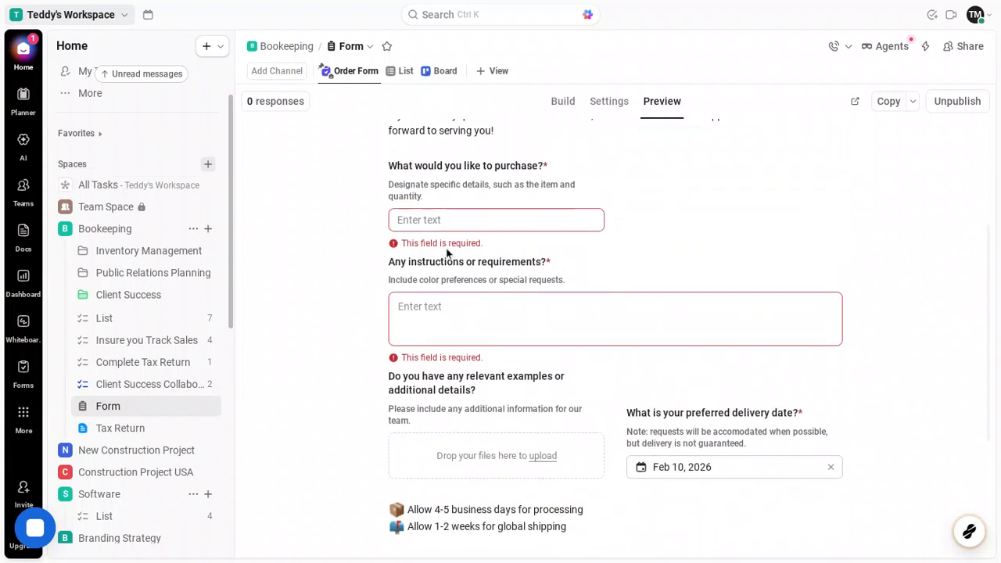
scroll(509, 222, "up", 3)
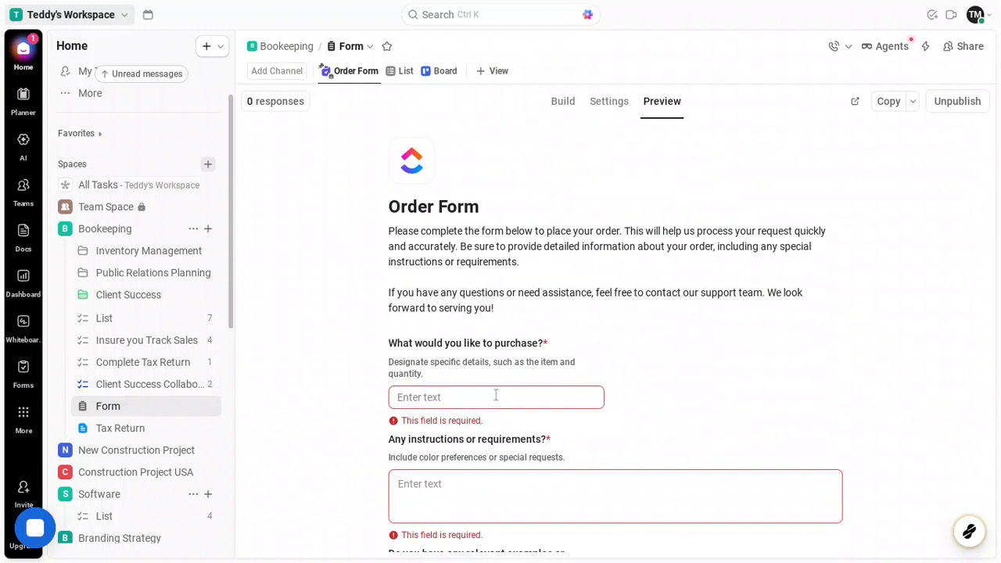
left_click(496, 396)
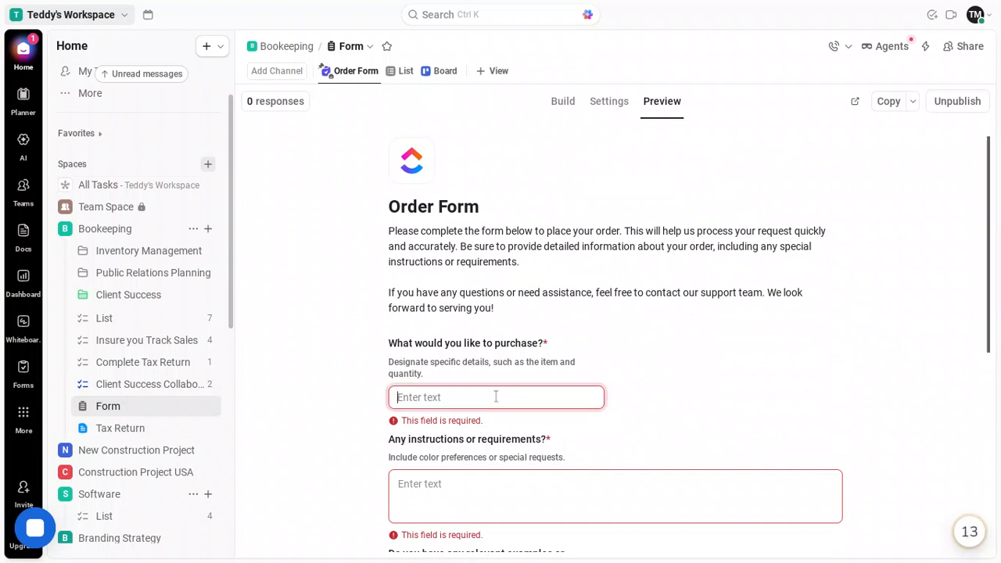
type("New")
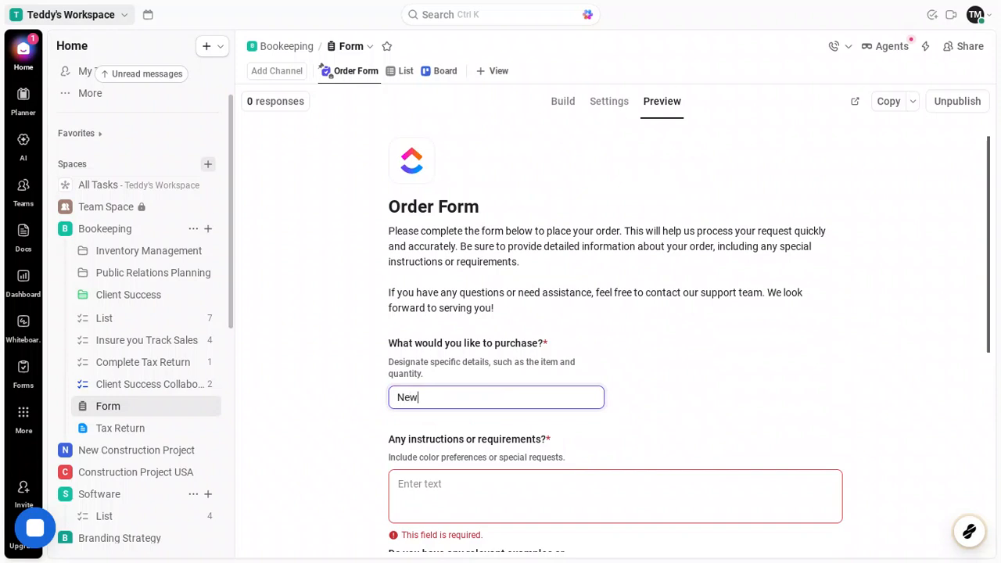
type(" Stock")
Enter "Blue Color" as the instructions or requirements and submit the order form.
left_click(485, 494)
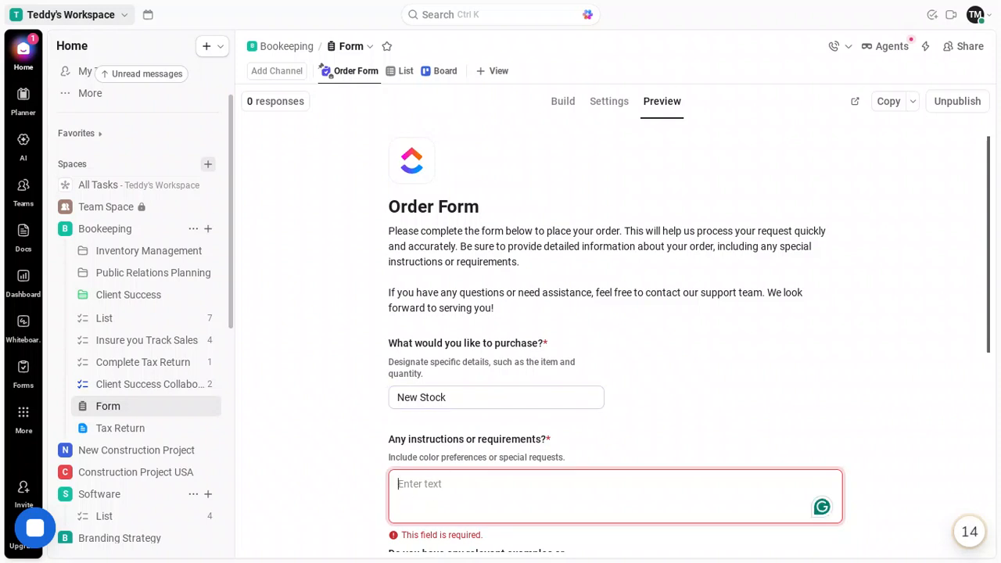
type("Blu")
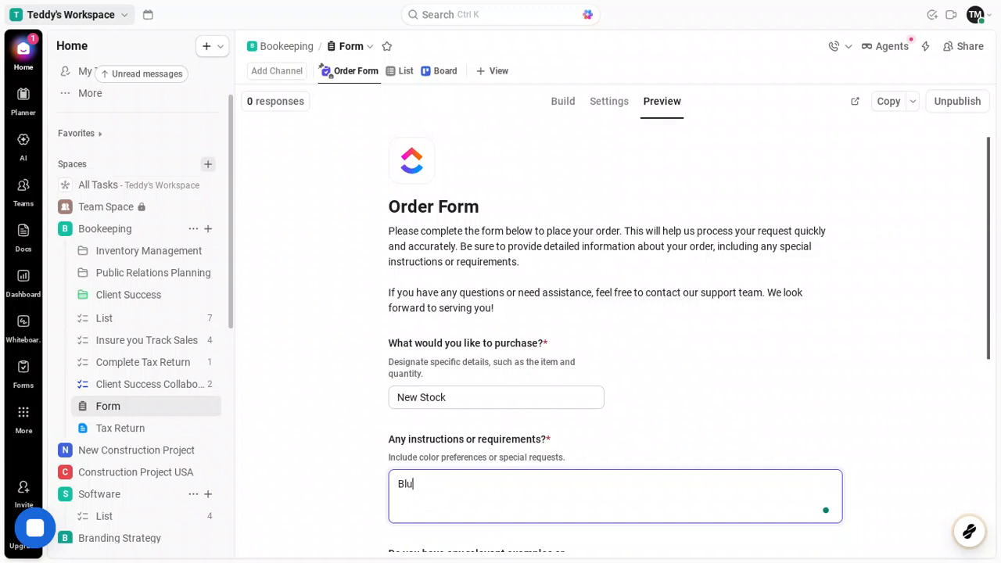
type("e Color")
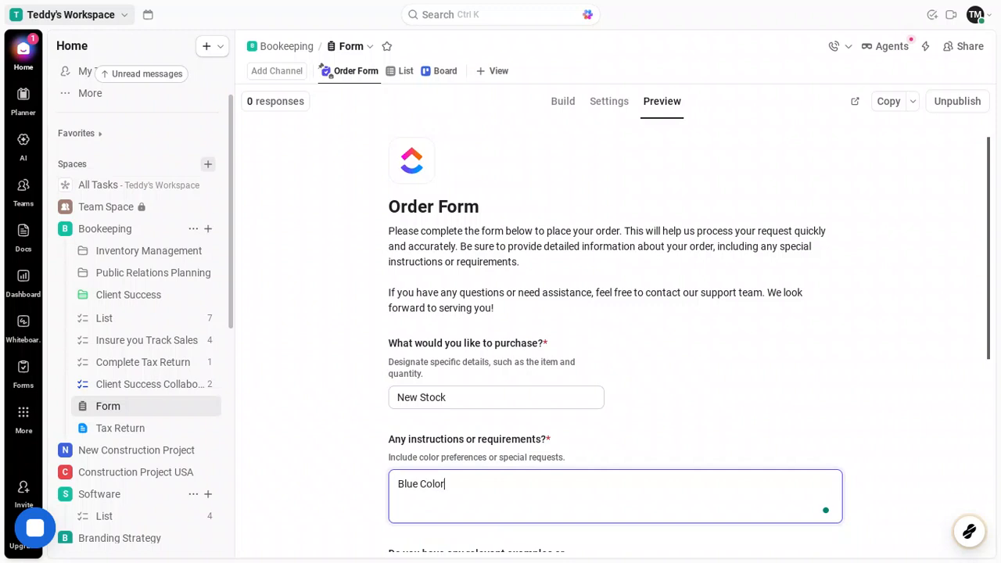
scroll(555, 474, "down", 3)
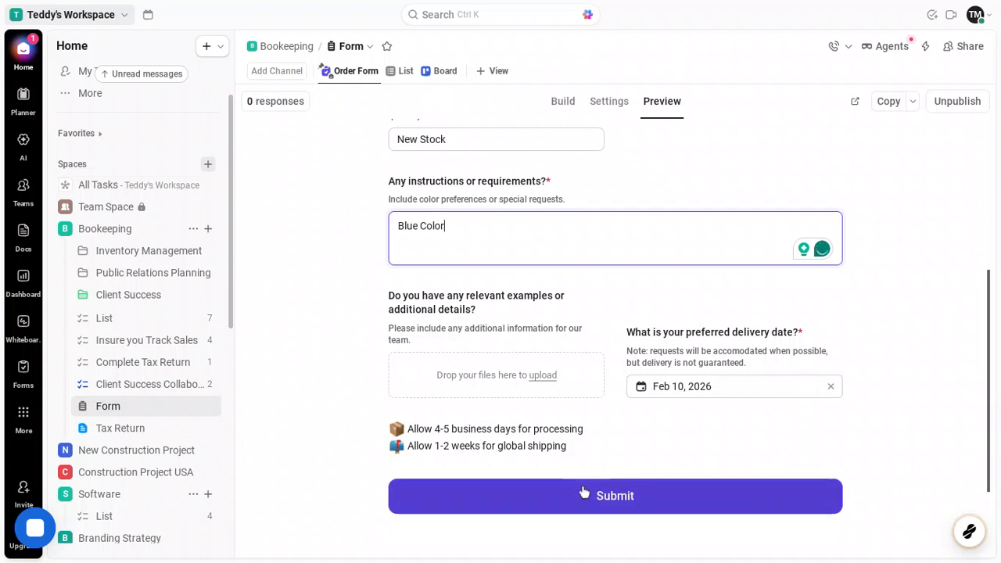
left_click(571, 493)
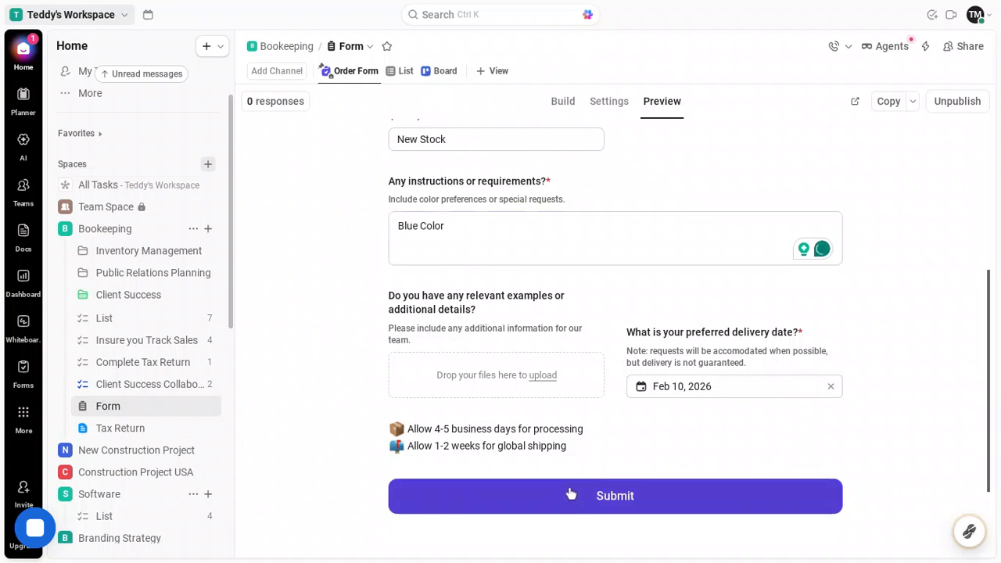